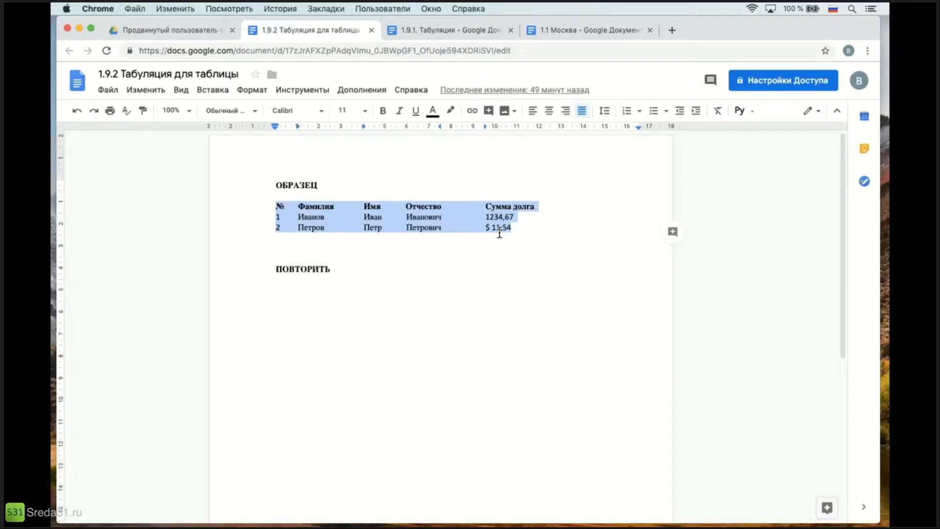
# Step: Enter "№" as the first column header on the line below the ПОВТОРИТЬ heading
pyautogui.scroll(-2, 306, 372)
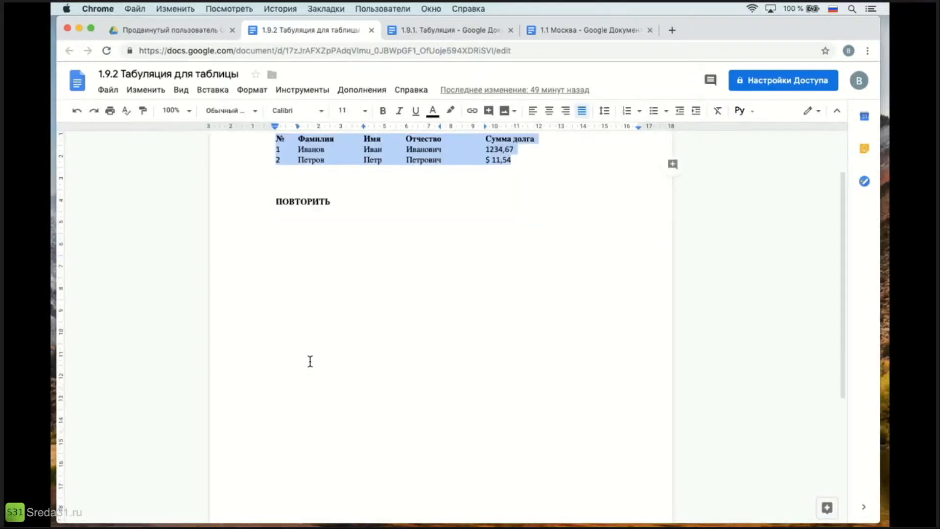
pyautogui.scroll(2, 312, 360)
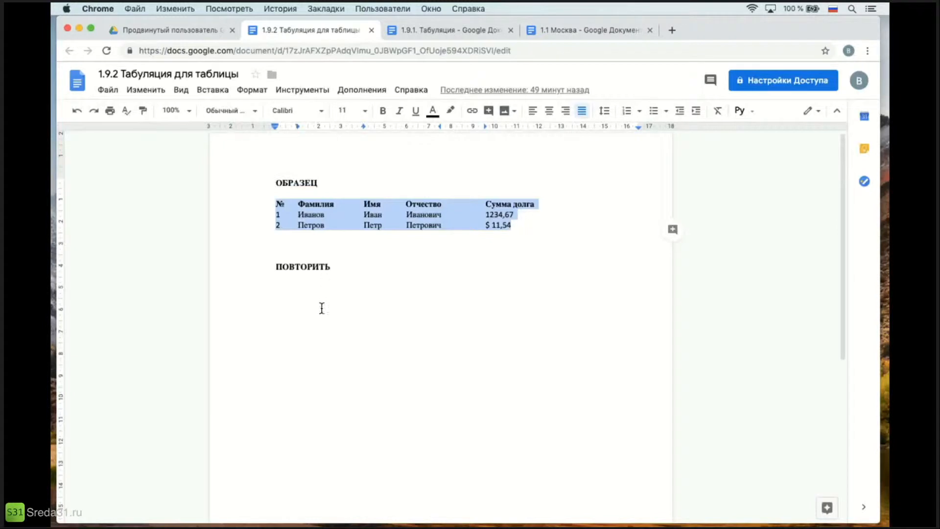
pyautogui.click(307, 294)
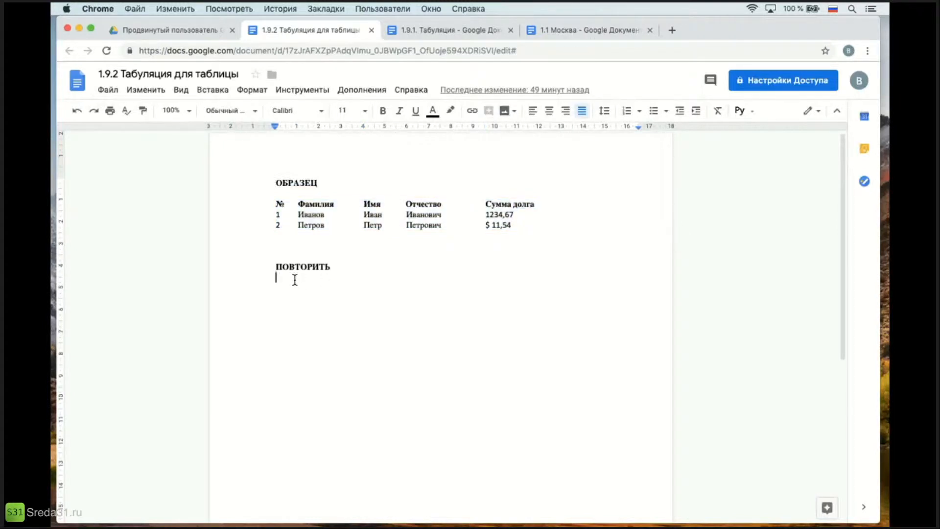
pyautogui.click(293, 287)
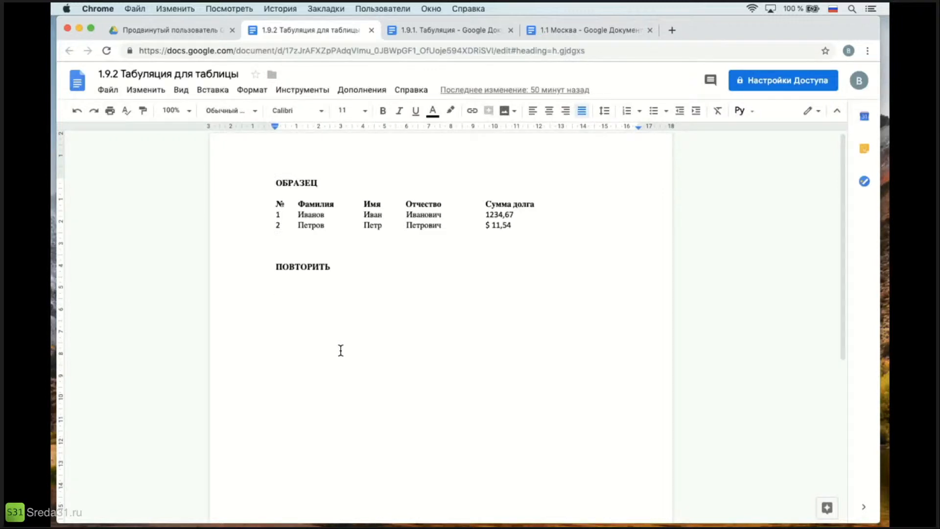
pyautogui.write('№')
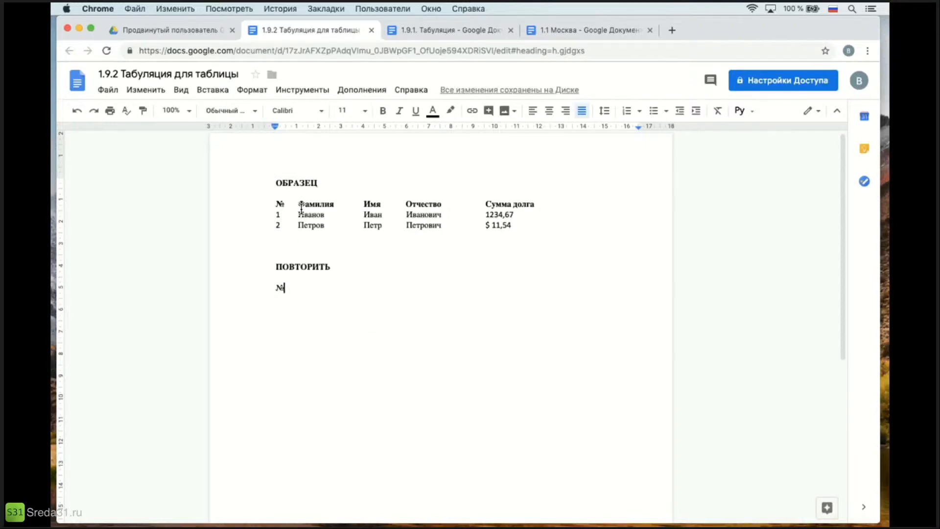
# Step: Add a left tab stop at about 1 cm to the header line and enter "Фамилия" at it
pyautogui.click(307, 124)
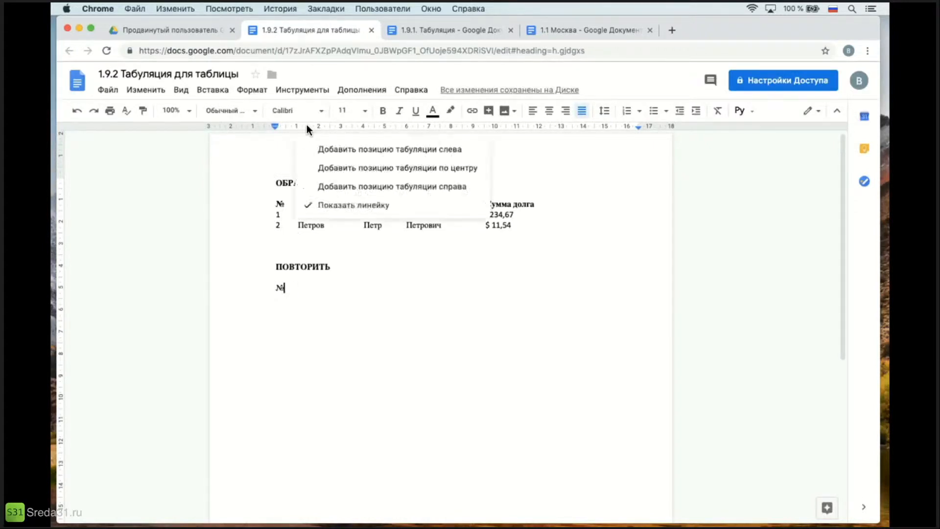
pyautogui.click(332, 150)
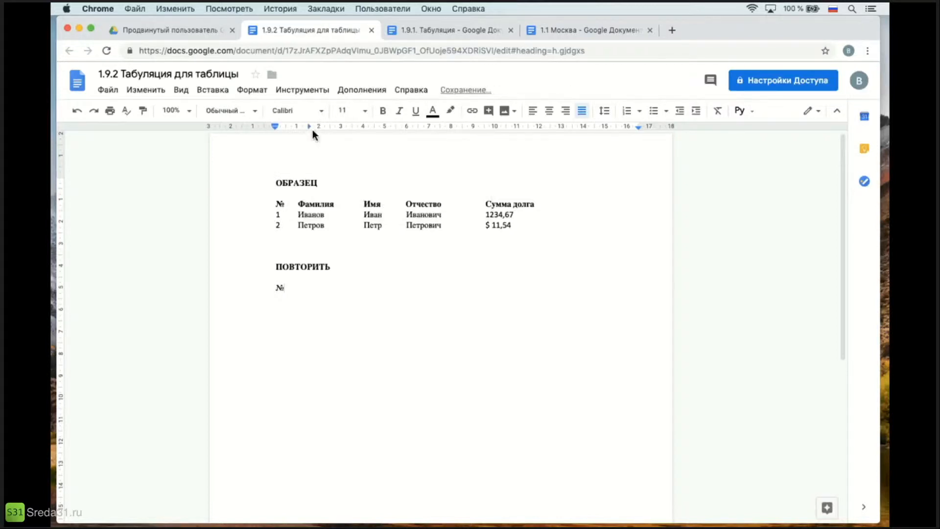
pyautogui.moveTo(308, 125); pyautogui.dragTo(298, 122)
pyautogui.press('Tab')
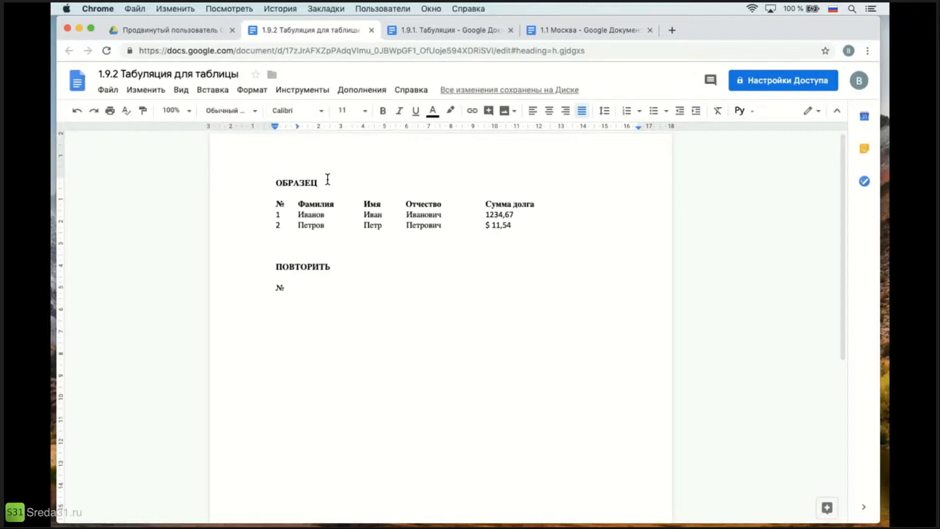
pyautogui.write('Фам')
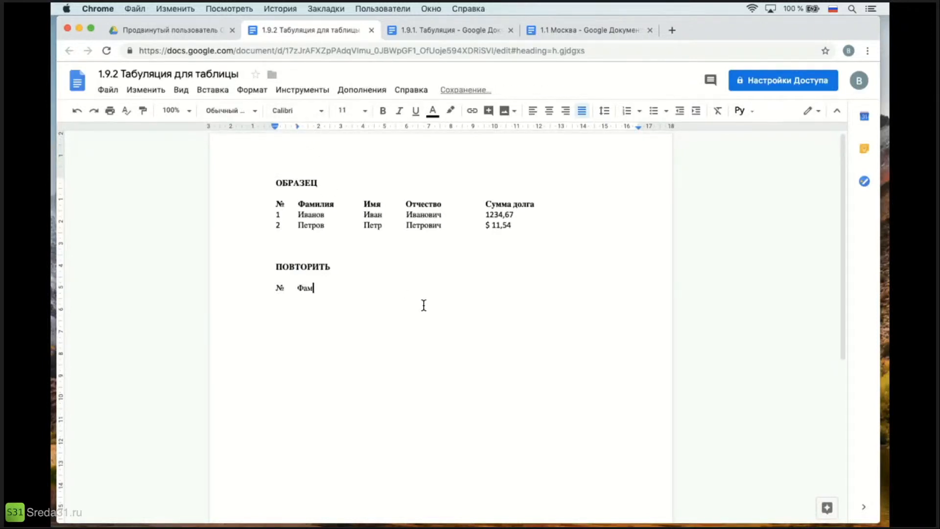
pyautogui.write('илия')
pyautogui.click(296, 125)
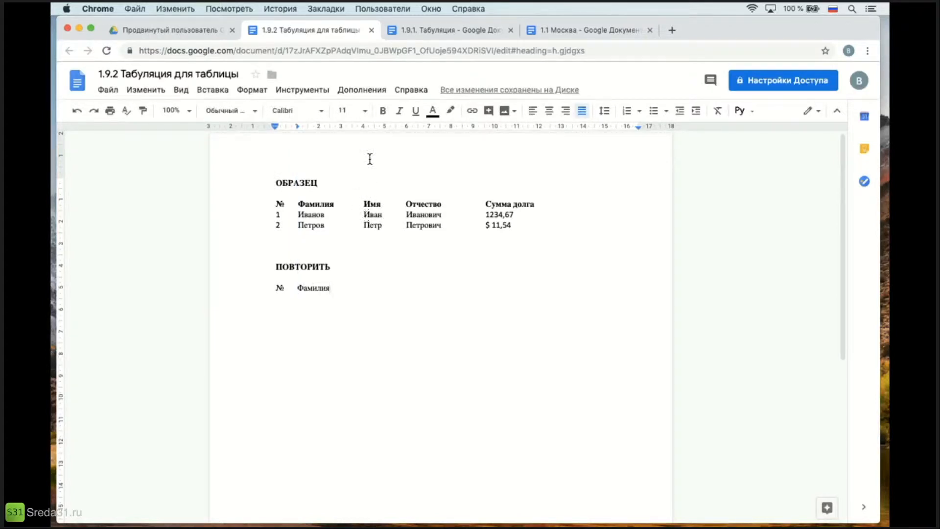
# Step: Add a centre tab stop at about 4.5 cm to the header line and enter "Имя" at it
pyautogui.click(373, 126)
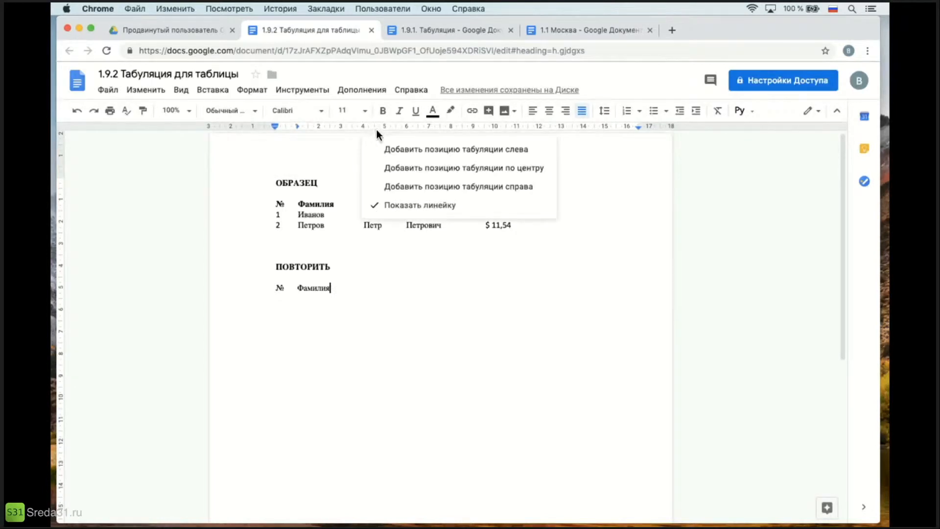
pyautogui.click(402, 169)
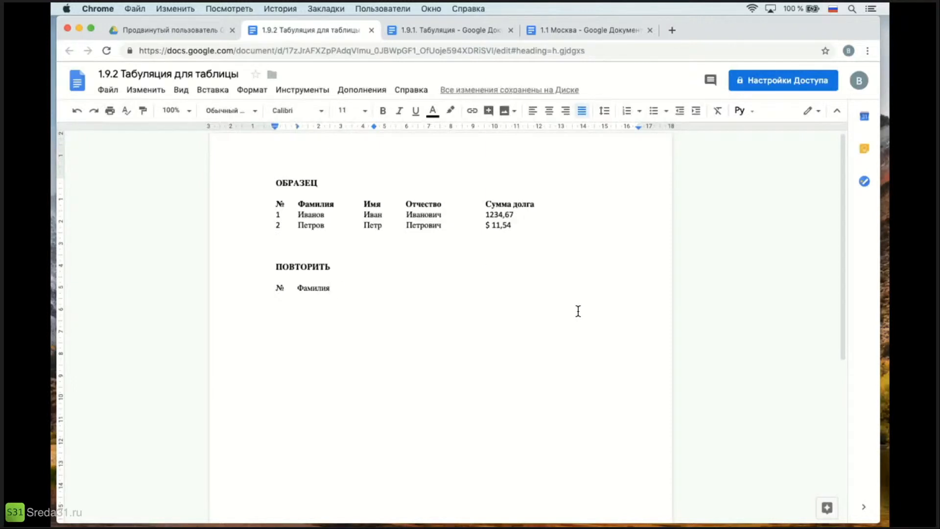
pyautogui.press('Tab')
pyautogui.click(374, 125)
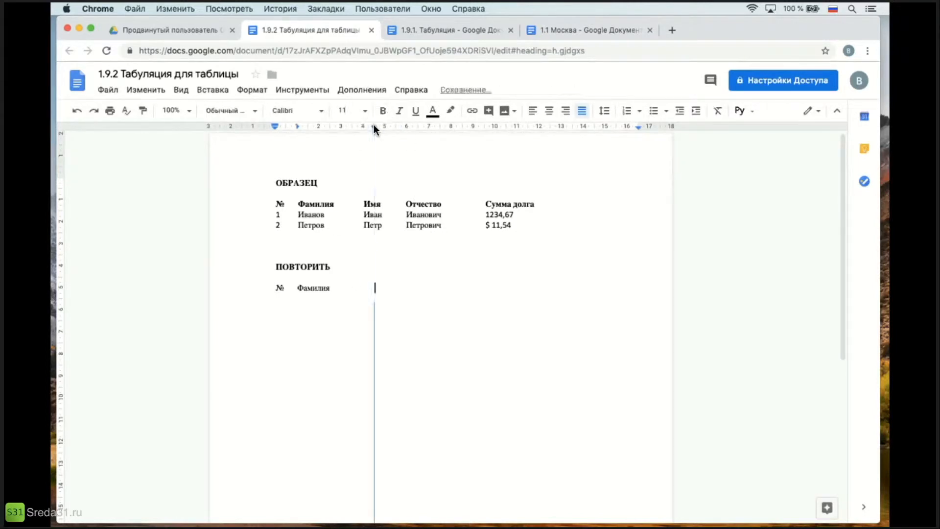
pyautogui.write('Имя')
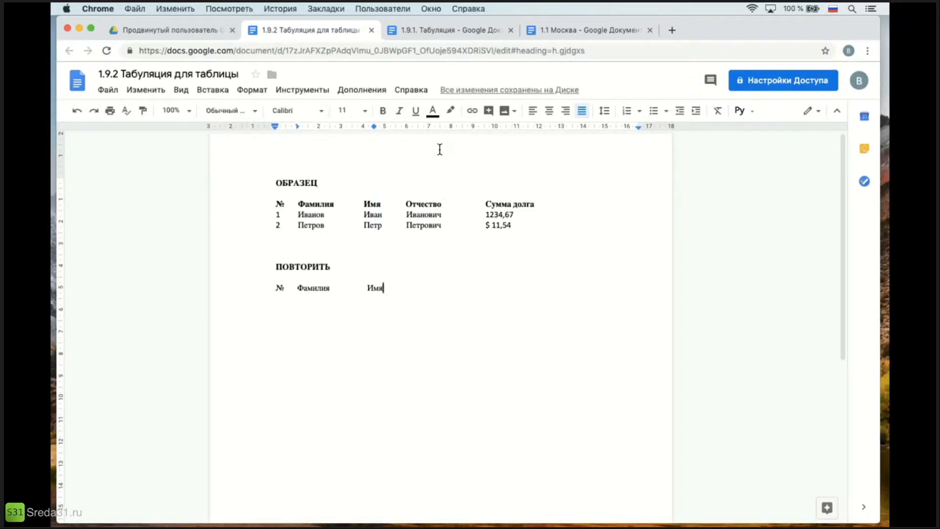
# Step: Add a right tab stop at 7.5 cm to the header line and enter "Отчество" at it
pyautogui.click(439, 124)
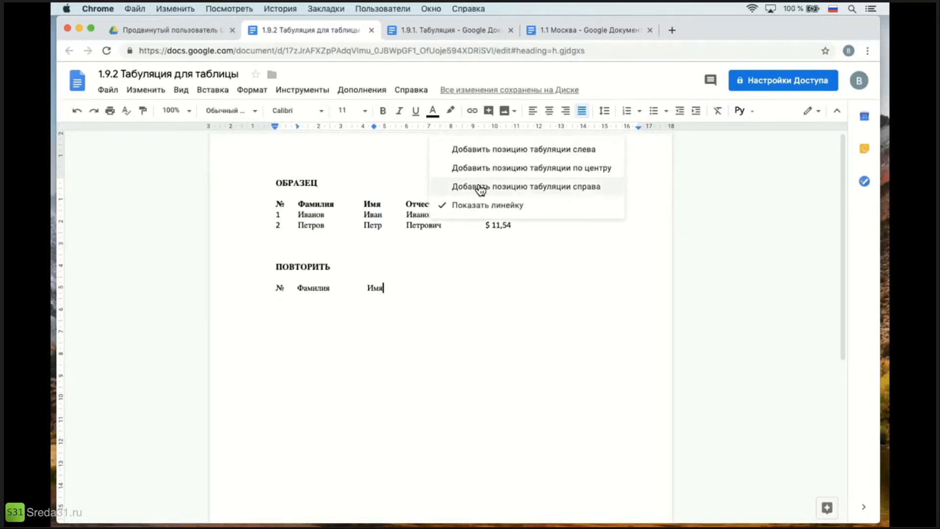
pyautogui.click(478, 185)
pyautogui.click(440, 126)
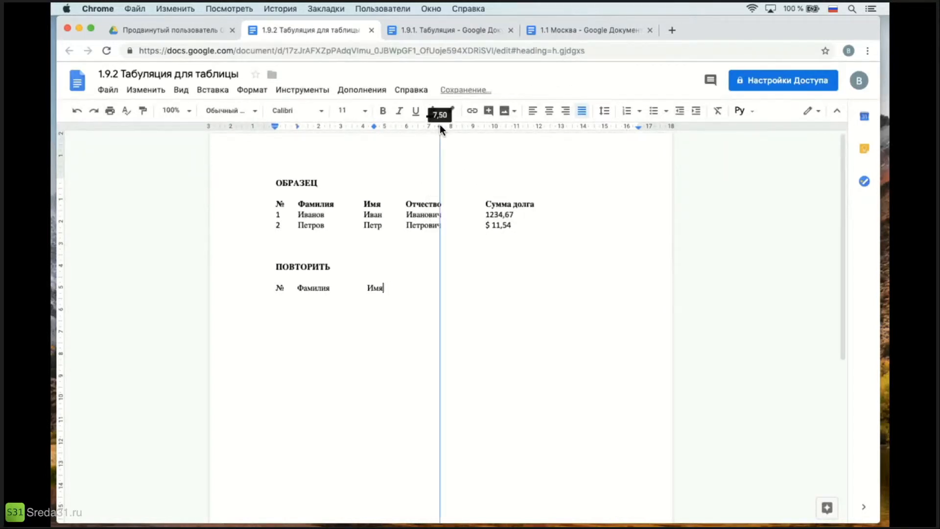
pyautogui.press('Tab')
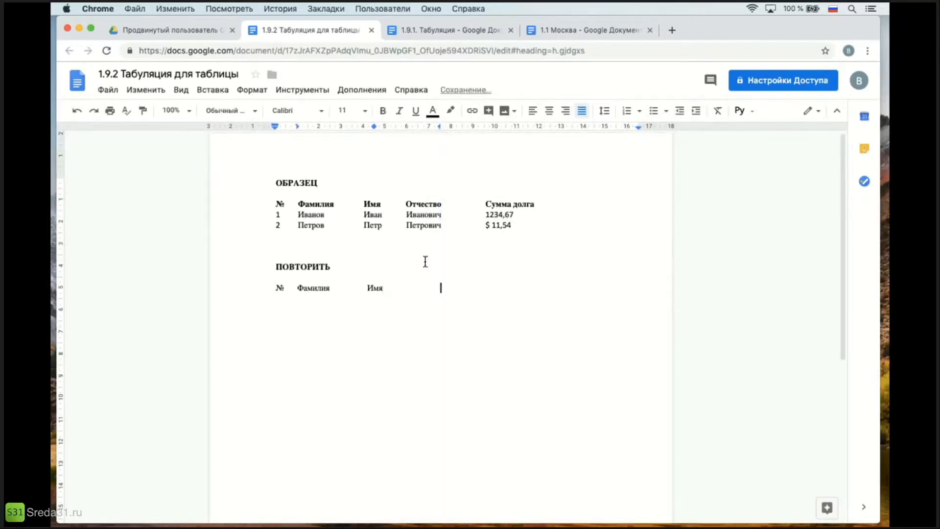
pyautogui.write('Отчество')
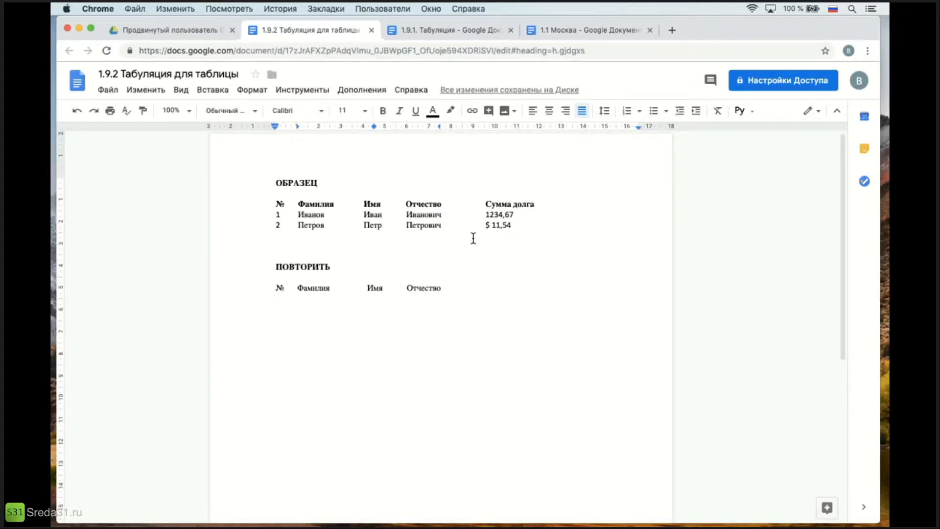
# Step: Add a left tab stop at about 9.5 cm to the header line and enter "Сумма долга" at it
pyautogui.click(501, 125)
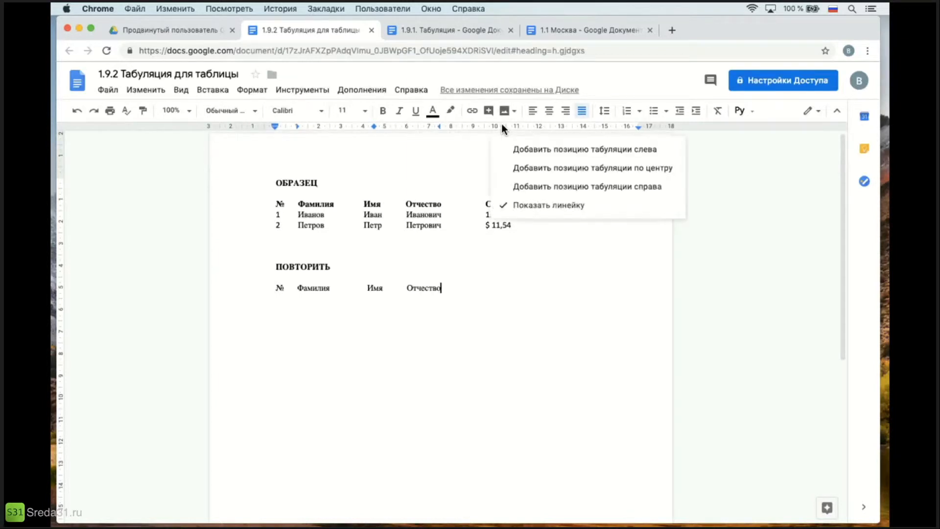
pyautogui.click(535, 154)
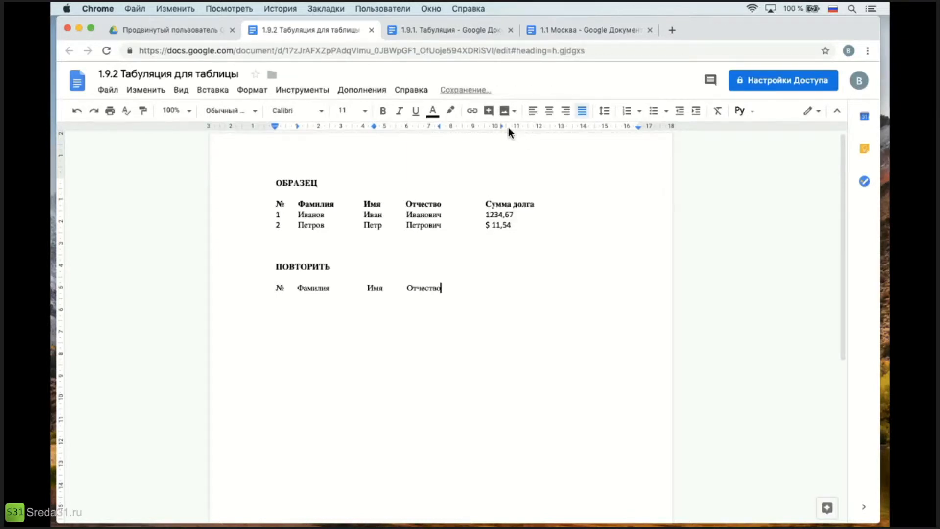
pyautogui.moveTo(500, 125); pyautogui.dragTo(483, 122)
pyautogui.press('Tab')
pyautogui.write('Сумма долга')
pyautogui.click(484, 124)
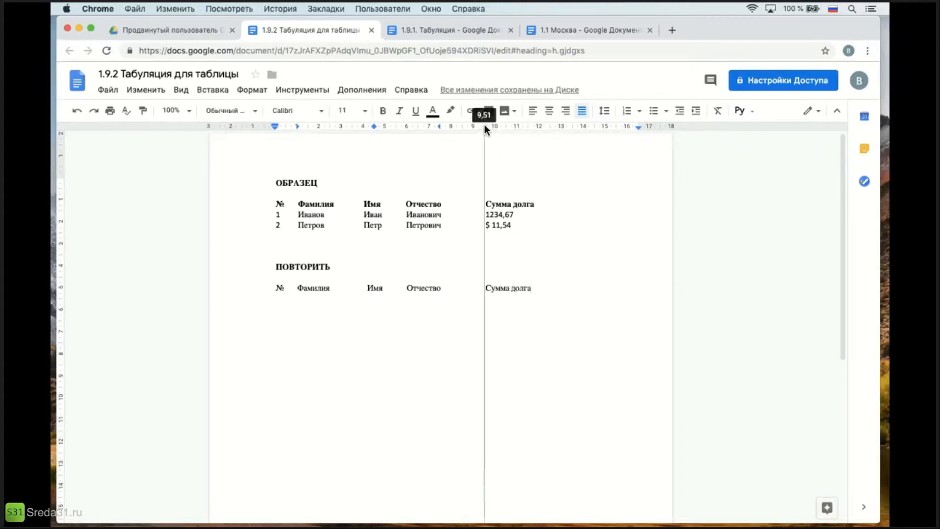
pyautogui.rightClick(484, 124)
pyautogui.click(597, 124)
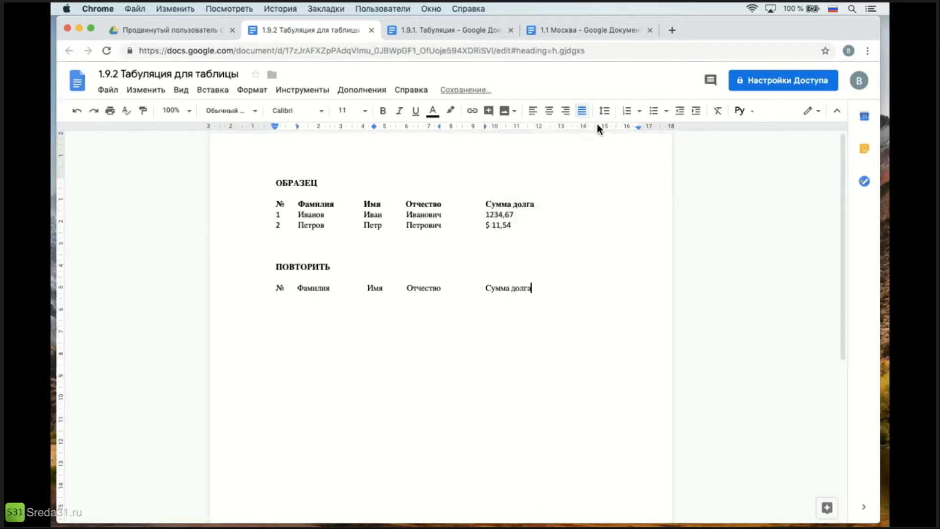
pyautogui.rightClick(597, 125)
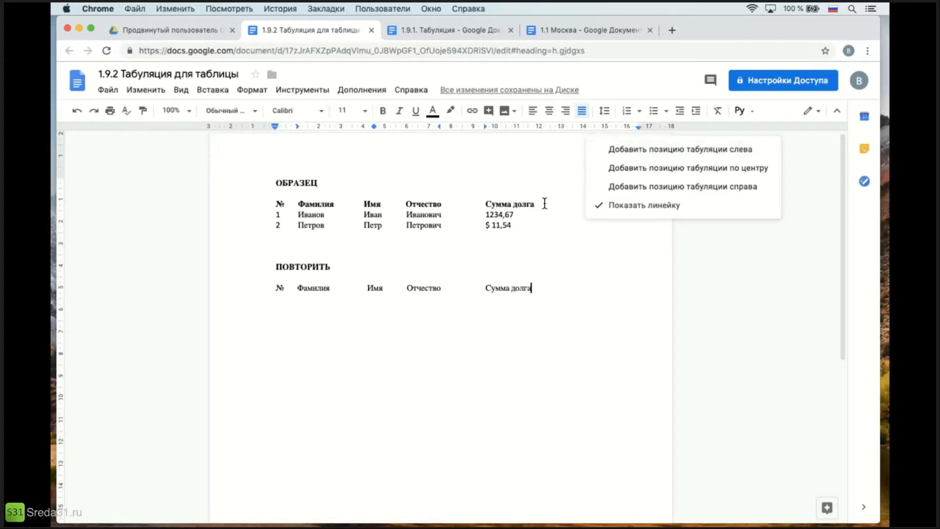
# Step: Try a left tab stop at 10.5 cm, at the decimal comma of the amount in the sample table's first data row
pyautogui.click(491, 219)
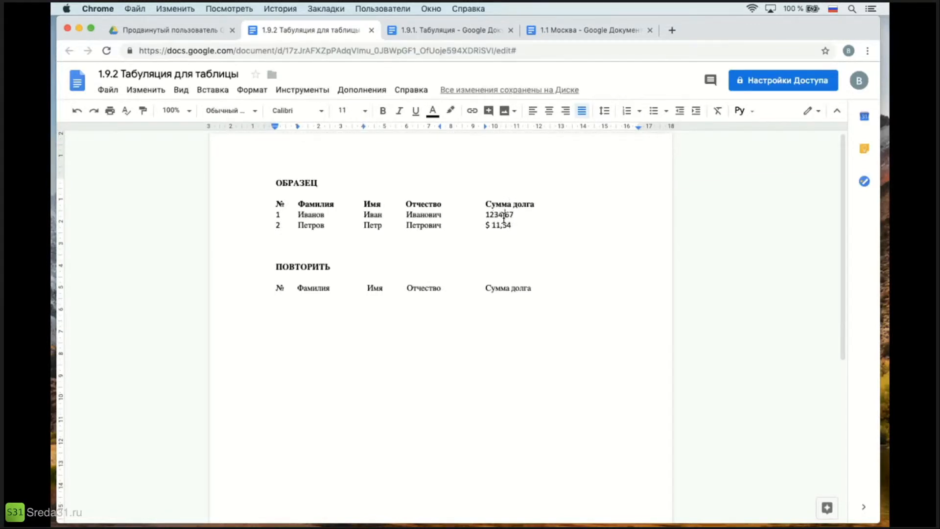
pyautogui.click(505, 212)
pyautogui.click(545, 126)
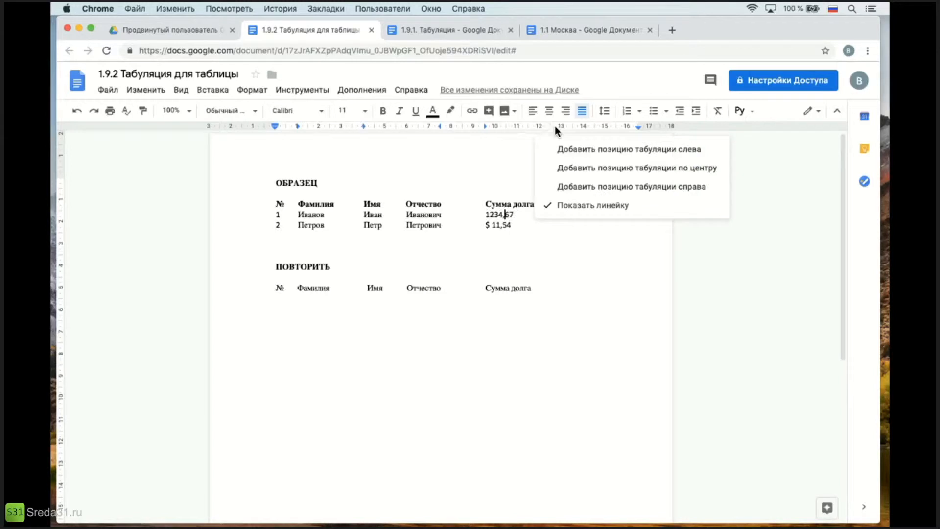
pyautogui.click(577, 150)
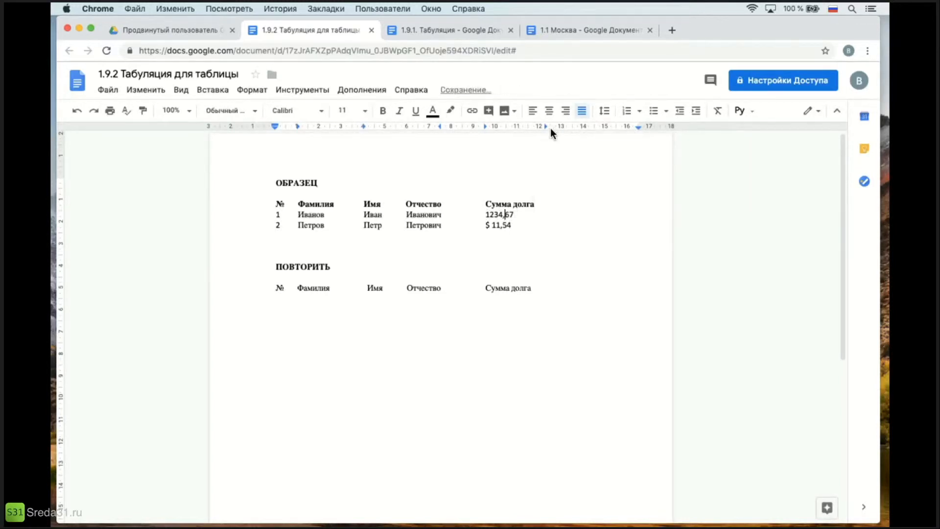
pyautogui.moveTo(545, 126); pyautogui.dragTo(504, 125)
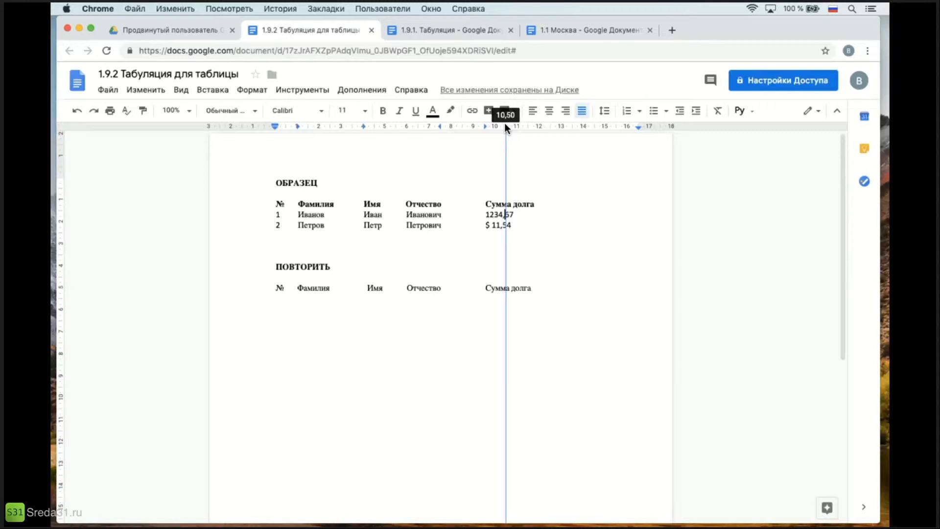
pyautogui.moveTo(504, 123); pyautogui.dragTo(505, 127)
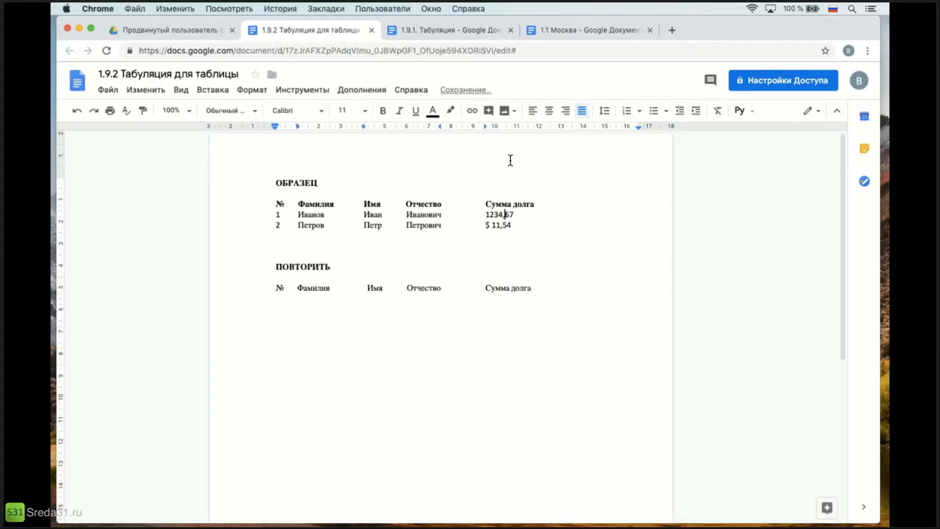
# Step: Start a new line after the header row under ПОВТОРИТЬ and make the header row bold
pyautogui.click(562, 292)
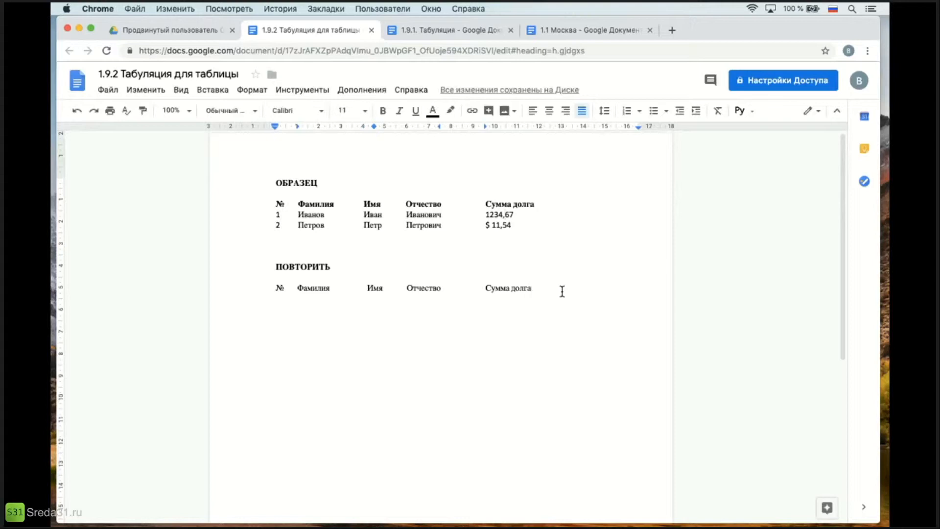
pyautogui.press('Return')
pyautogui.moveTo(275, 294); pyautogui.dragTo(534, 285)
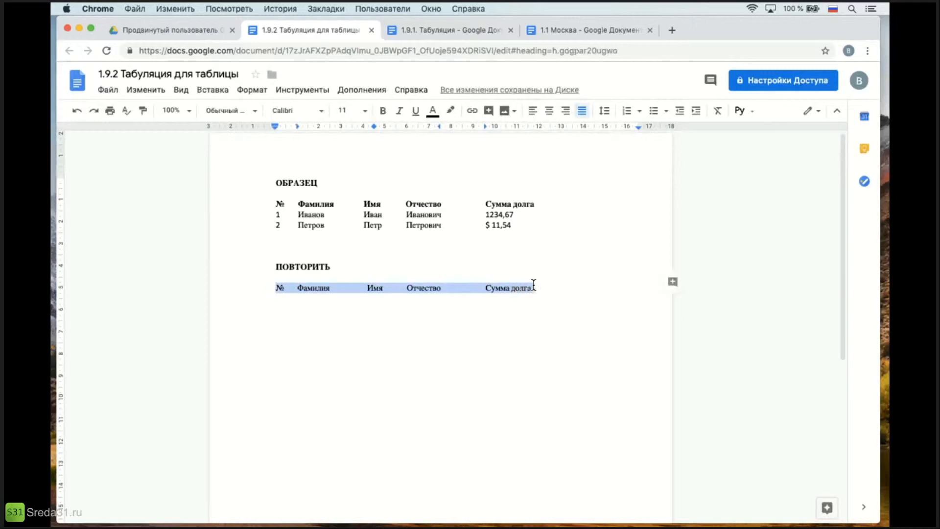
pyautogui.click(384, 111)
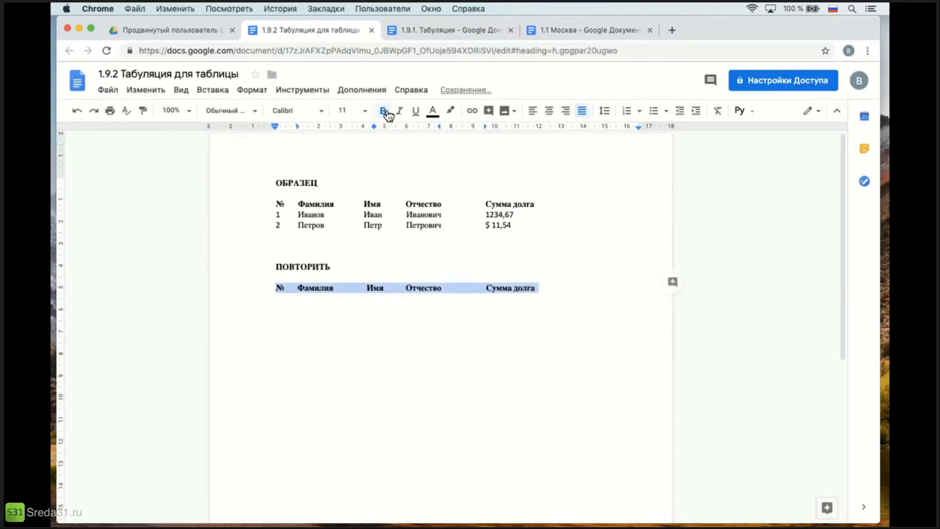
pyautogui.press('Left')
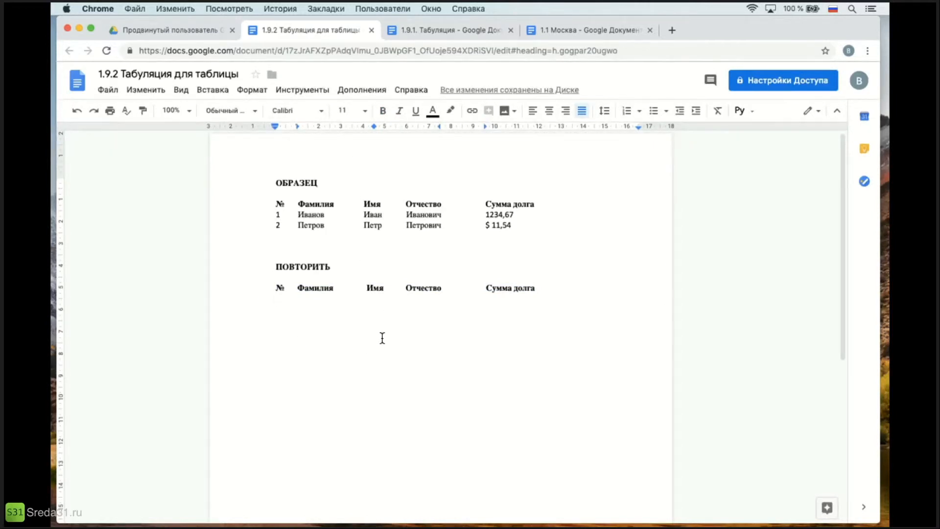
# Step: Begin the first data row under ПОВТОРИТЬ with number 1, the sample's surname and its first name at successive tab stops
pyautogui.write('1')
pyautogui.press('Tab')
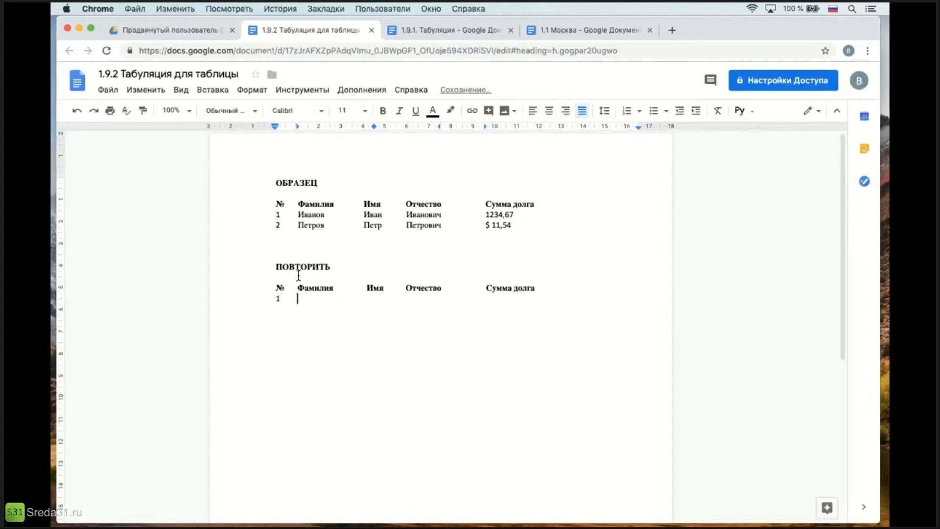
pyautogui.write('Иванов')
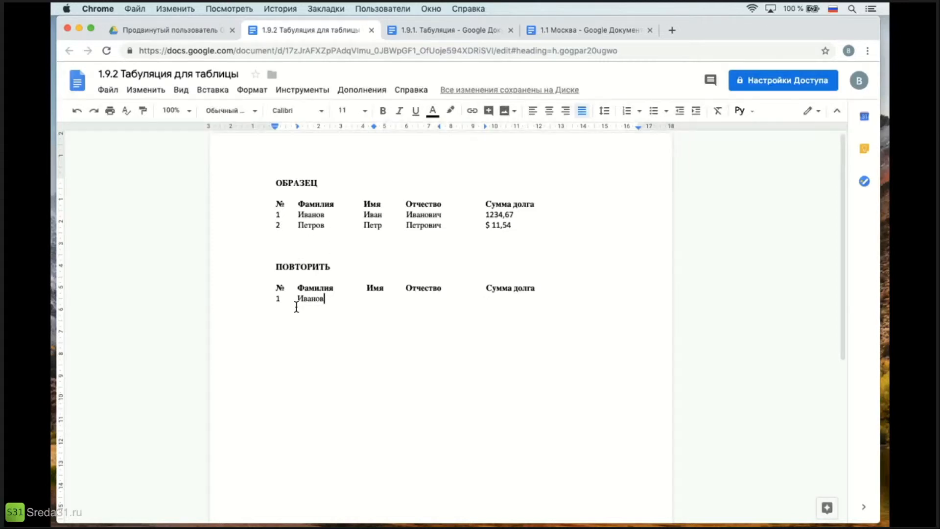
pyautogui.press('Tab')
pyautogui.write('Иван')
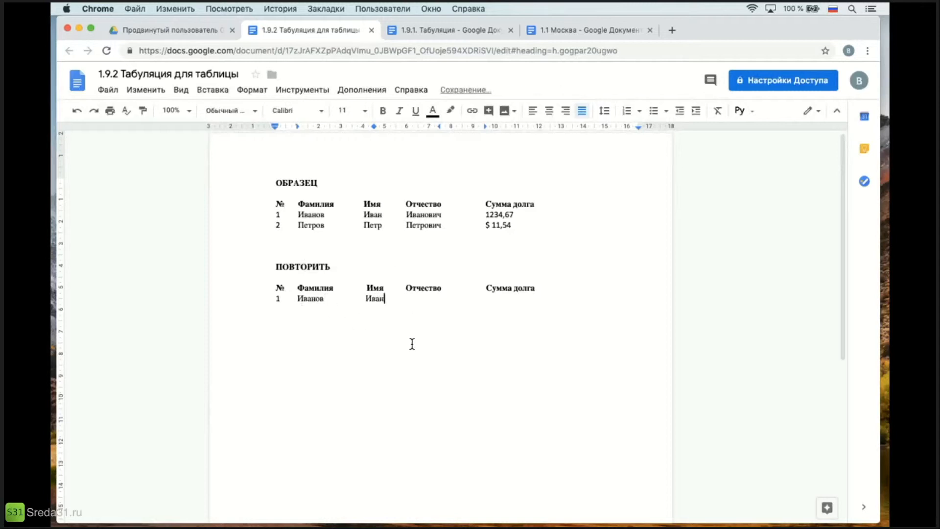
pyautogui.moveTo(374, 125); pyautogui.dragTo(374, 124)
pyautogui.rightClick(374, 125)
pyautogui.press('Escape')
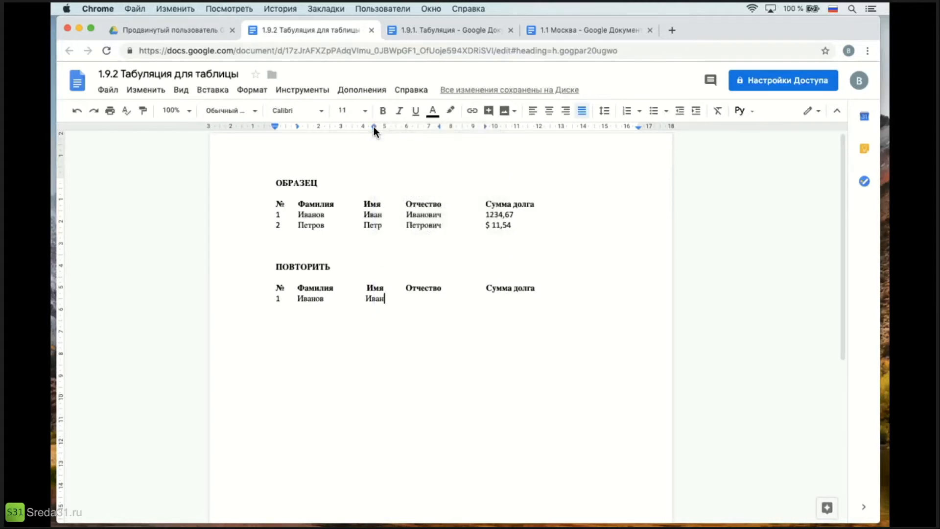
pyautogui.rightClick(374, 125)
pyautogui.press('Escape')
# Step: Complete the first data row with the sample's patronymic and the debt amount 1234,67 at the next two tab stops
pyautogui.press('Tab')
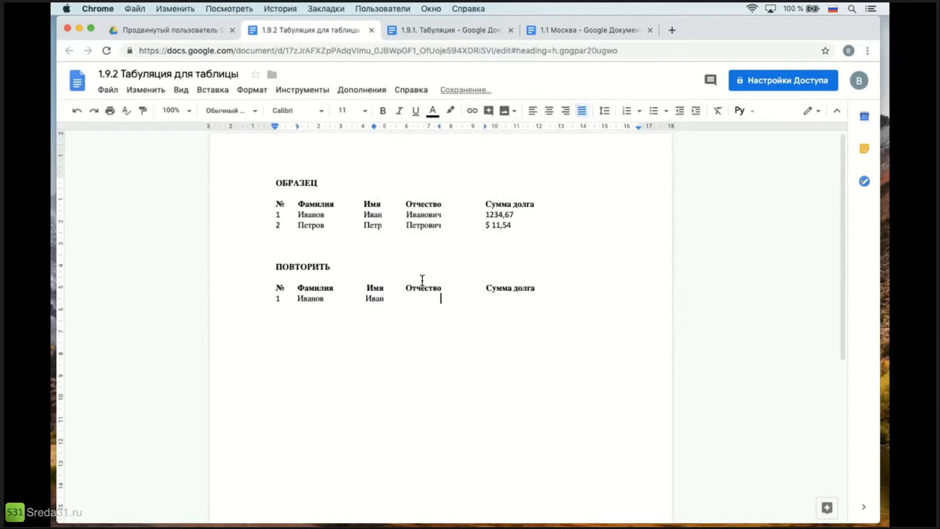
pyautogui.click(533, 126)
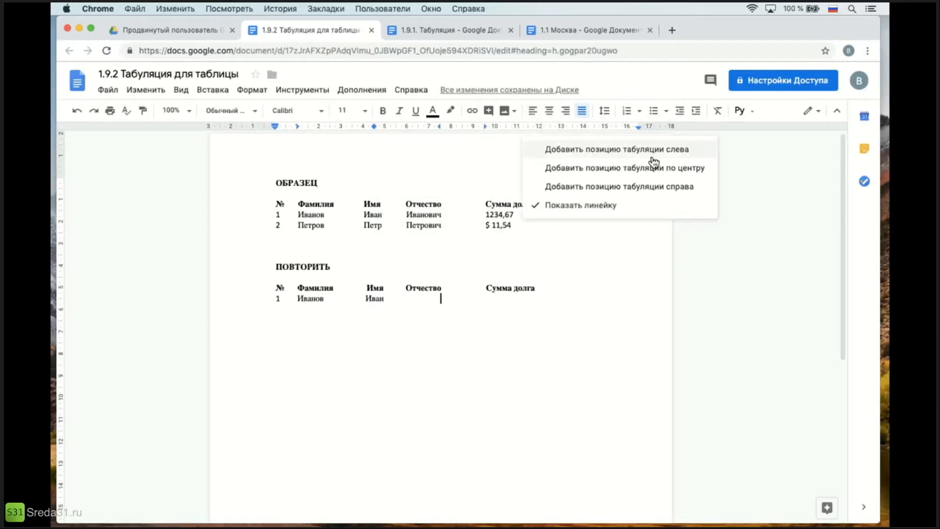
pyautogui.press('Escape')
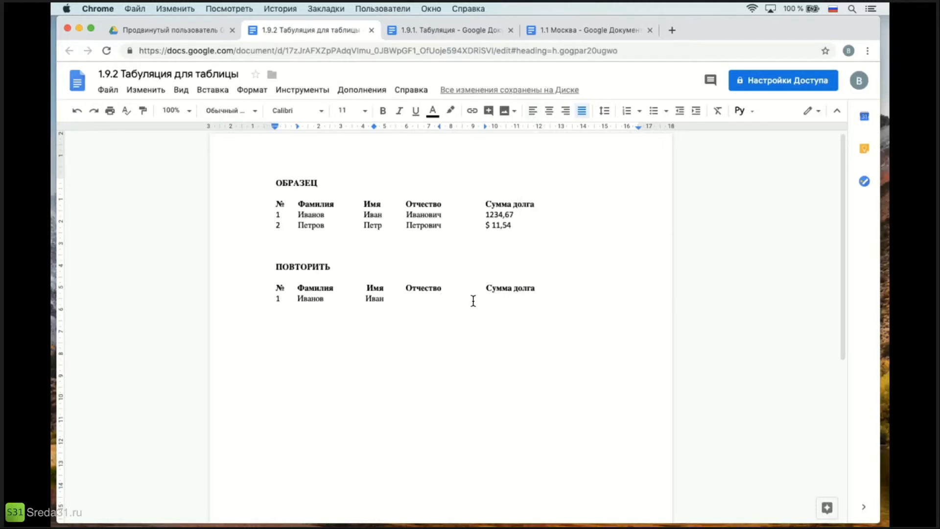
pyautogui.write('Иванович')
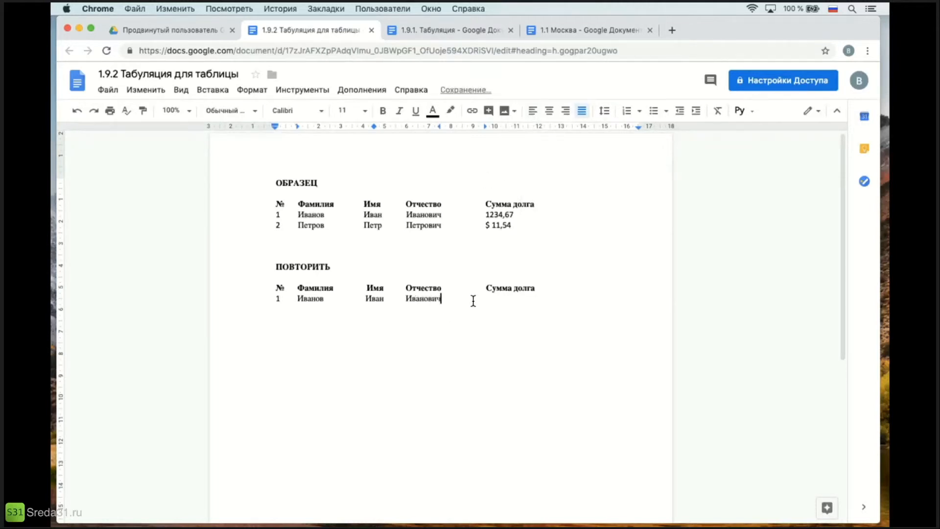
pyautogui.press('Tab')
pyautogui.write('1234,67')
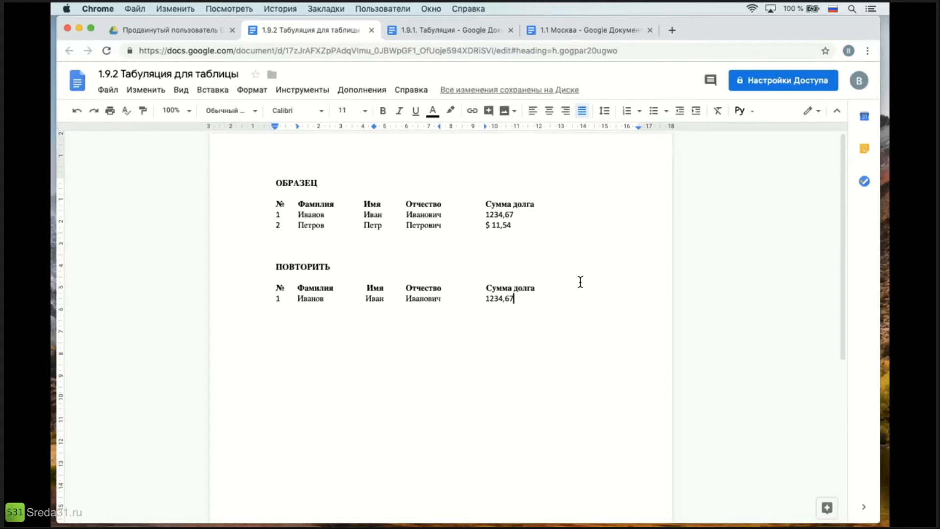
# Step: Start the second data row with number 2, the sample's second surname and a longer first name than the sample's at the tab stops
pyautogui.press('Return')
pyautogui.write('2')
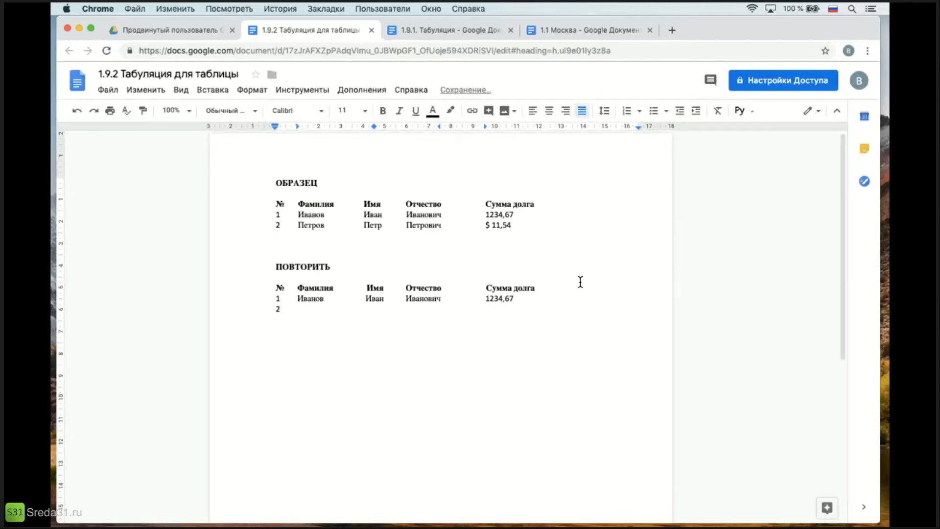
pyautogui.press('Tab')
pyautogui.write('Петвро')
pyautogui.press('BackSpace')
pyautogui.press('BackSpace')
pyautogui.press('BackSpace')
pyautogui.write('ров')
pyautogui.press('Tab')
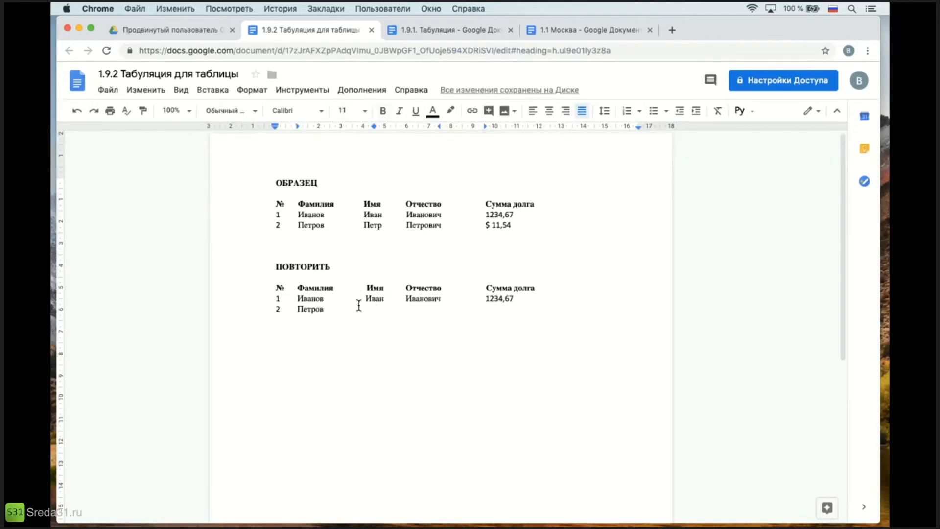
pyautogui.write('Александр')
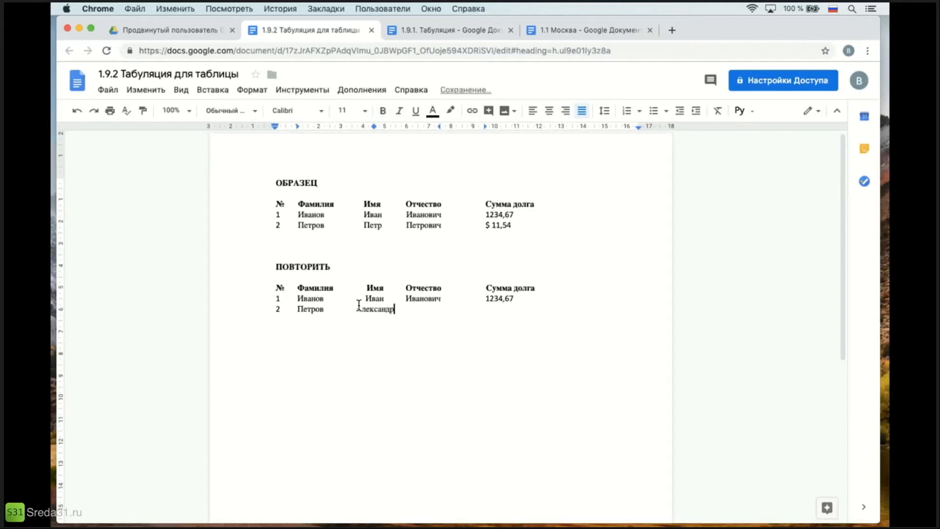
# Step: Complete the second data row with the sample's patronymic and the debt amount 11,54 at the remaining tab stops
pyautogui.moveTo(374, 126); pyautogui.dragTo(374, 125)
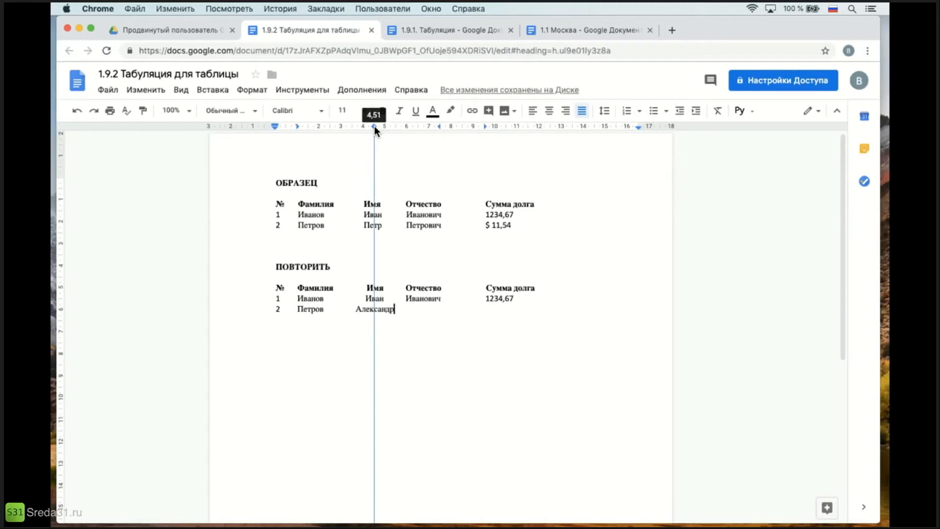
pyautogui.moveTo(374, 125); pyautogui.dragTo(374, 126)
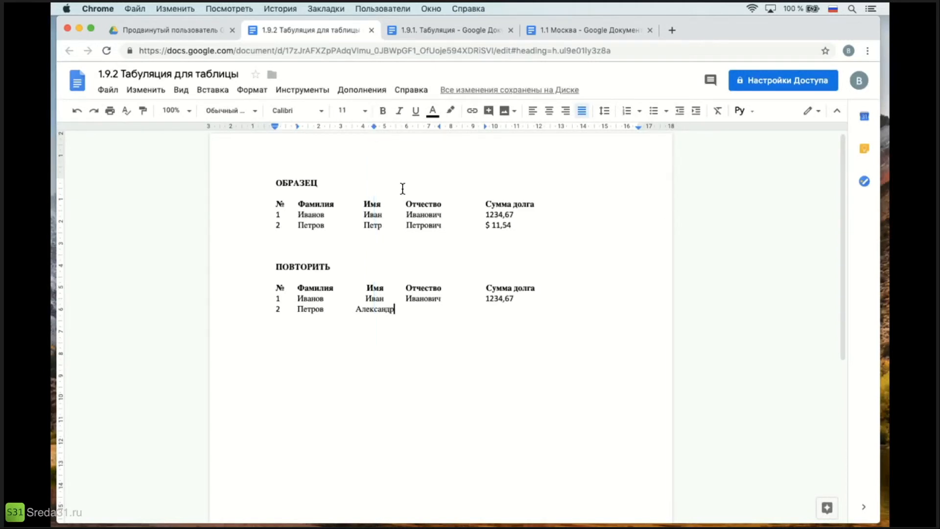
pyautogui.press('Tab')
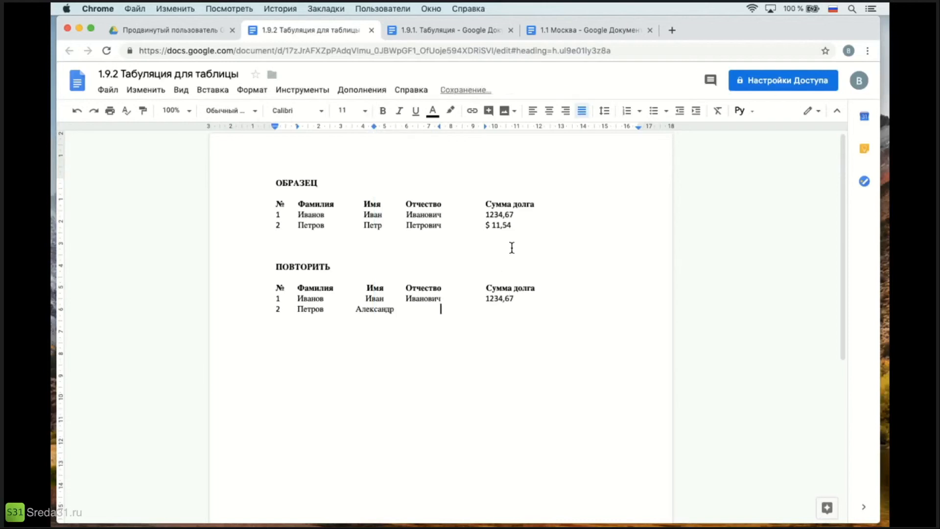
pyautogui.write('Петрович')
pyautogui.press('Tab')
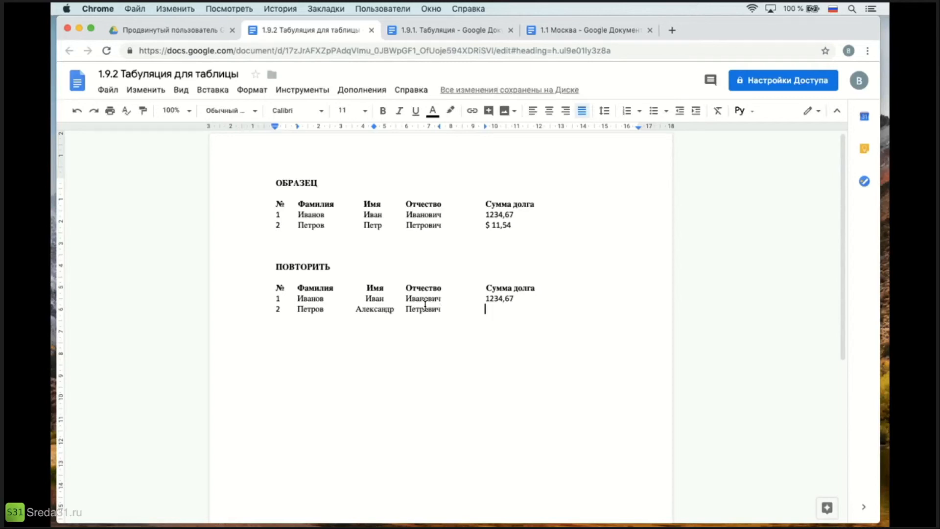
pyautogui.write('11,54')
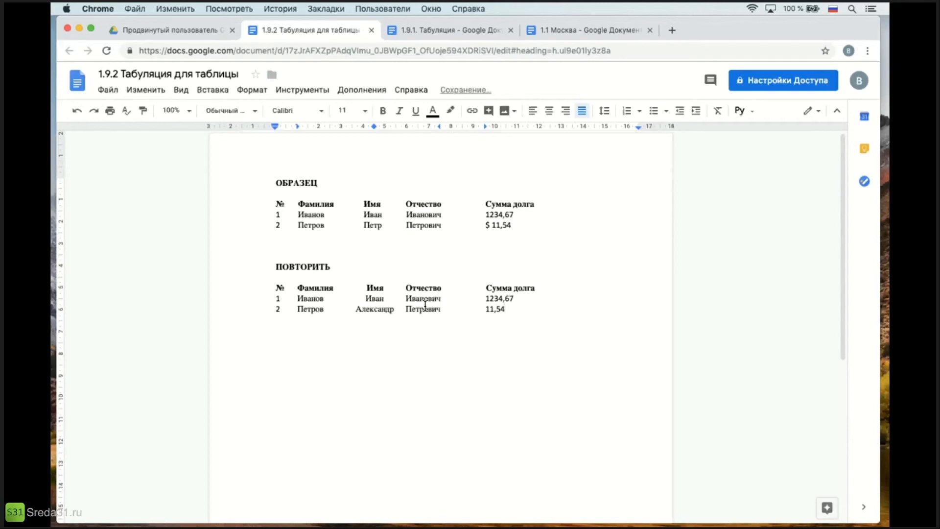
# Step: Start a third data row with only the number 3 and add two empty lines below it
pyautogui.press('Return')
pyautogui.write('3')
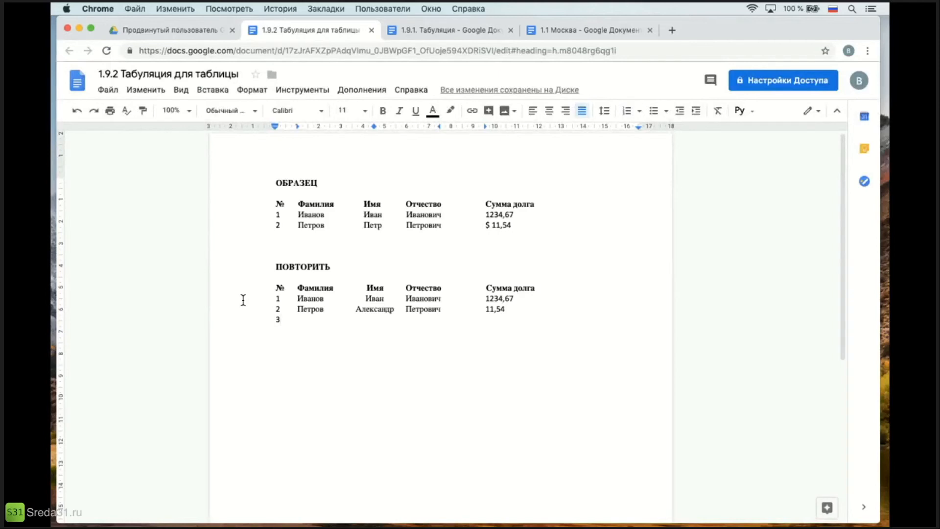
pyautogui.press('Return')
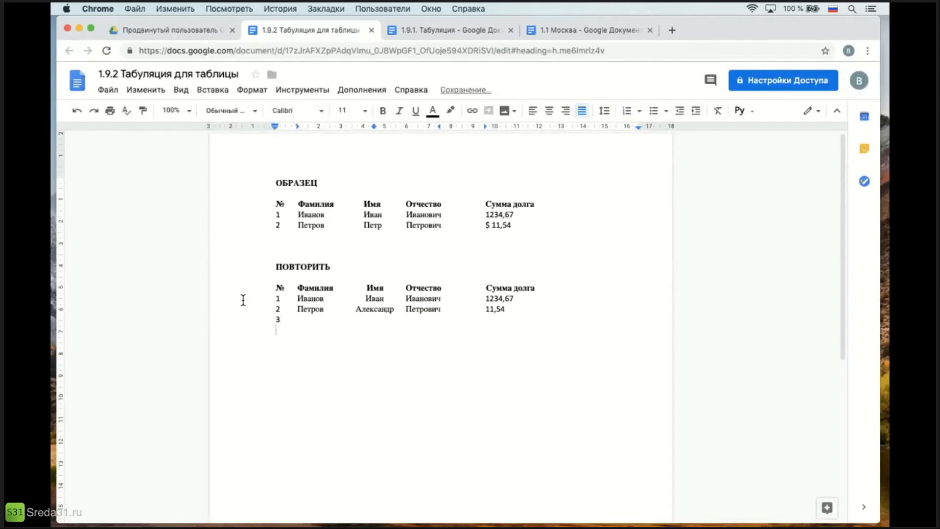
pyautogui.press('Return')
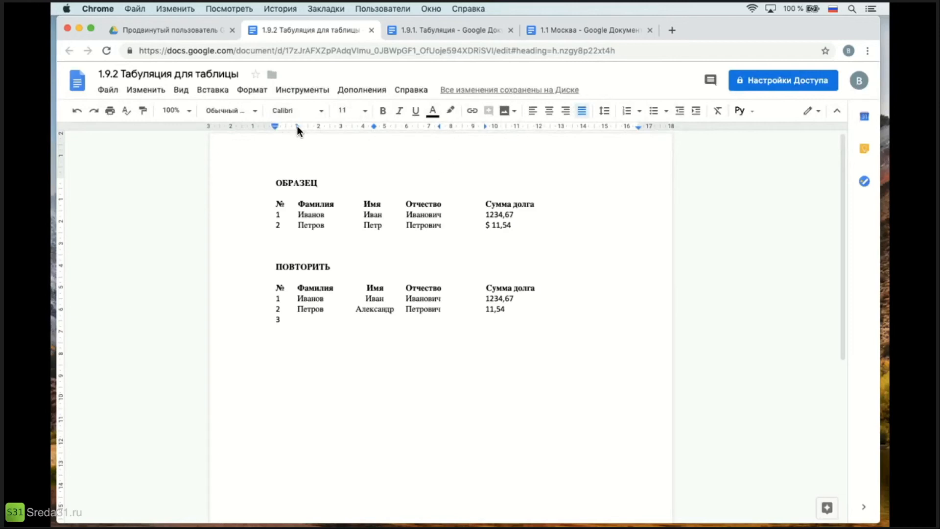
# Step: Remove all four tab stops from the last empty line, enter "в" there and start another line
pyautogui.moveTo(298, 126); pyautogui.dragTo(295, 179)
pyautogui.moveTo(381, 126); pyautogui.dragTo(392, 157)
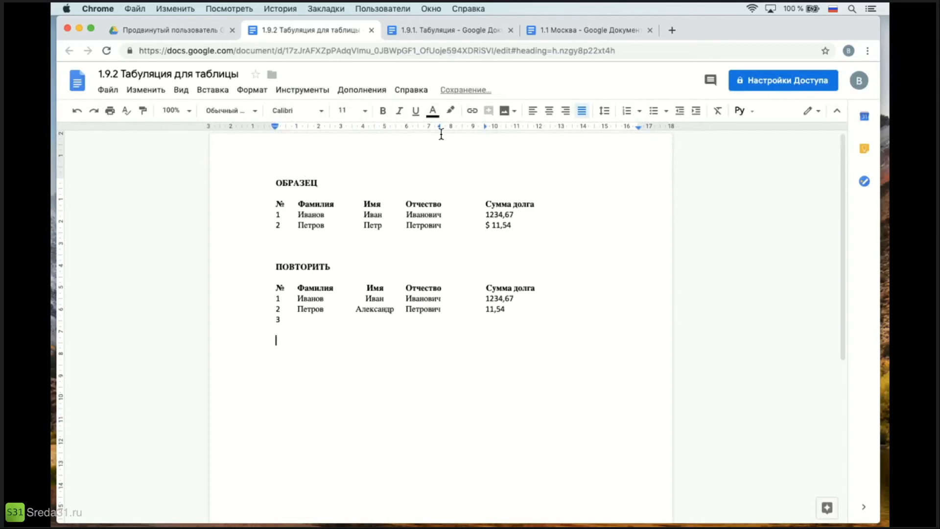
pyautogui.moveTo(437, 126); pyautogui.dragTo(441, 164)
pyautogui.moveTo(483, 126); pyautogui.dragTo(482, 162)
pyautogui.write('в')
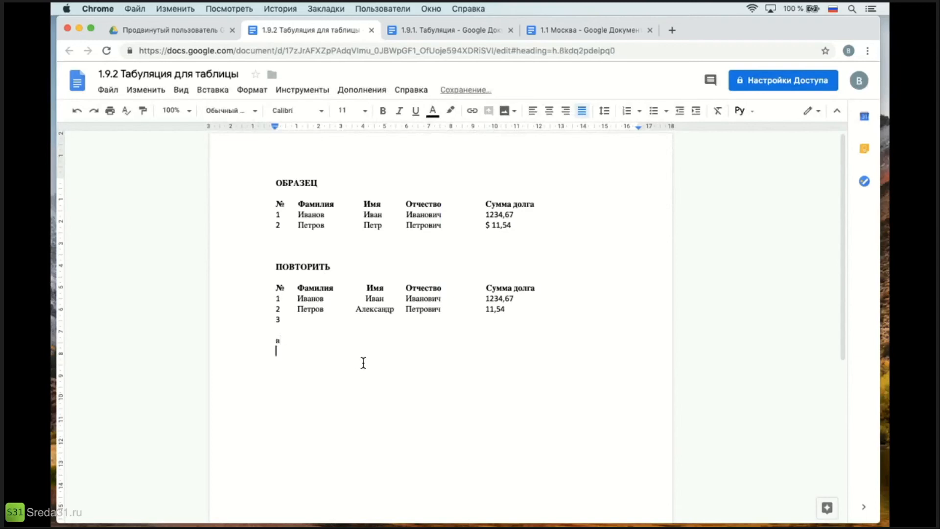